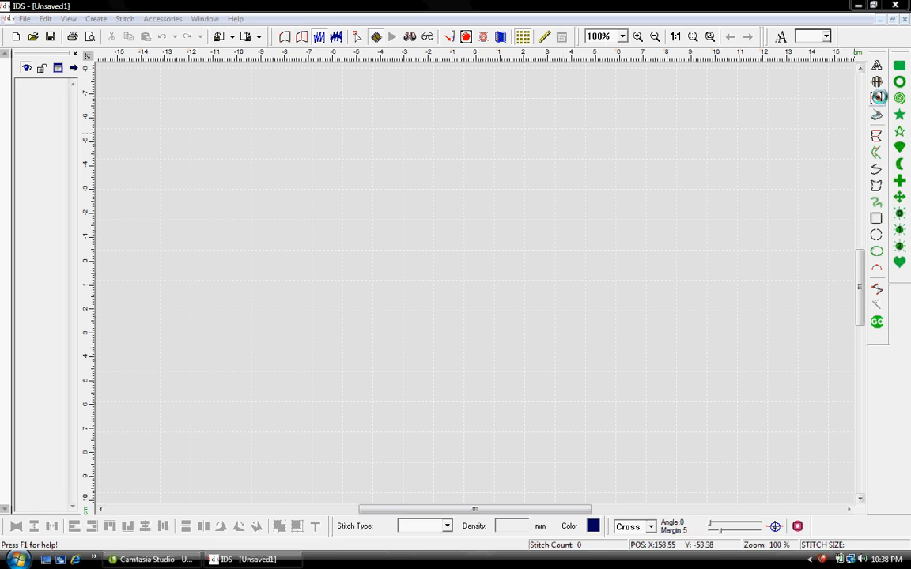
- Insert the image JMU.jpg for stitch conversion with the Simple Artwork graphic type
{"action": "left_click", "coordinate": [877, 98]}
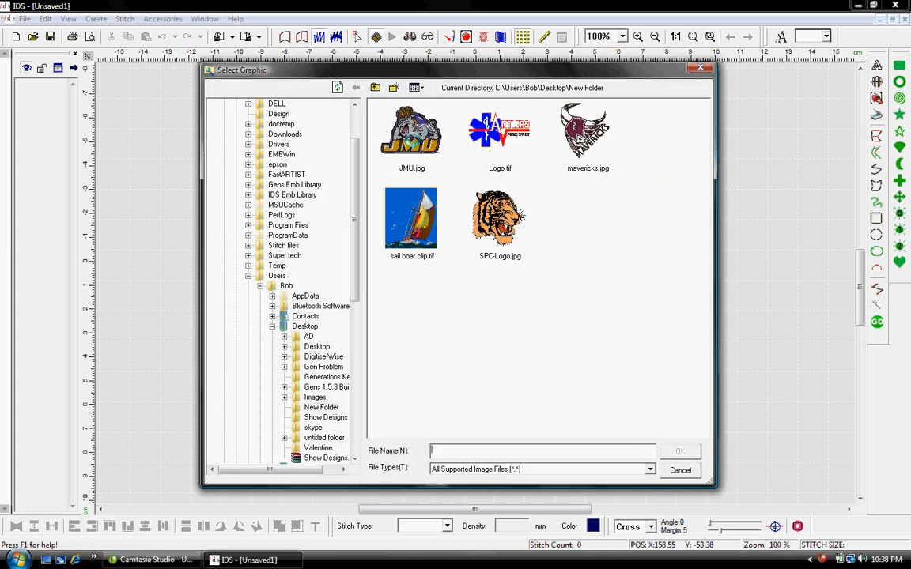
{"action": "left_click", "coordinate": [403, 138]}
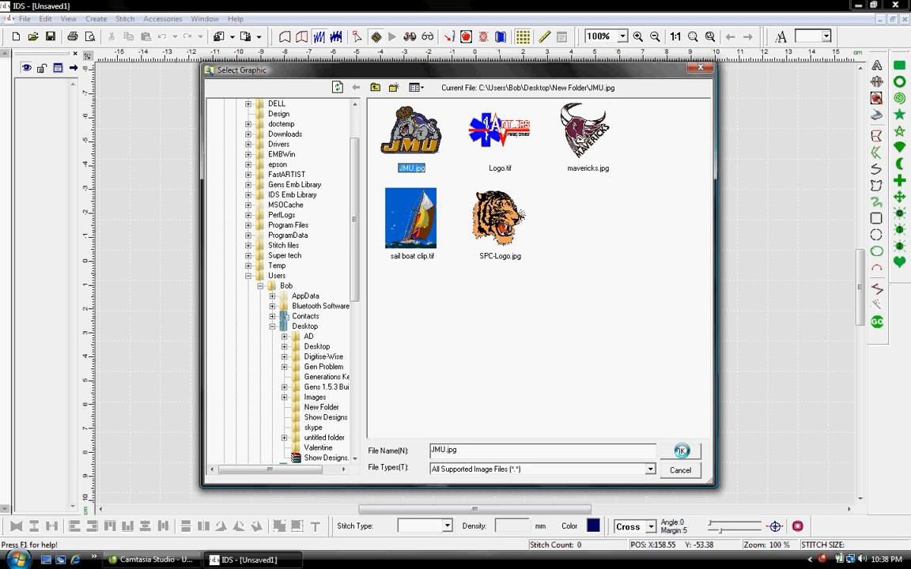
{"action": "left_click", "coordinate": [682, 451]}
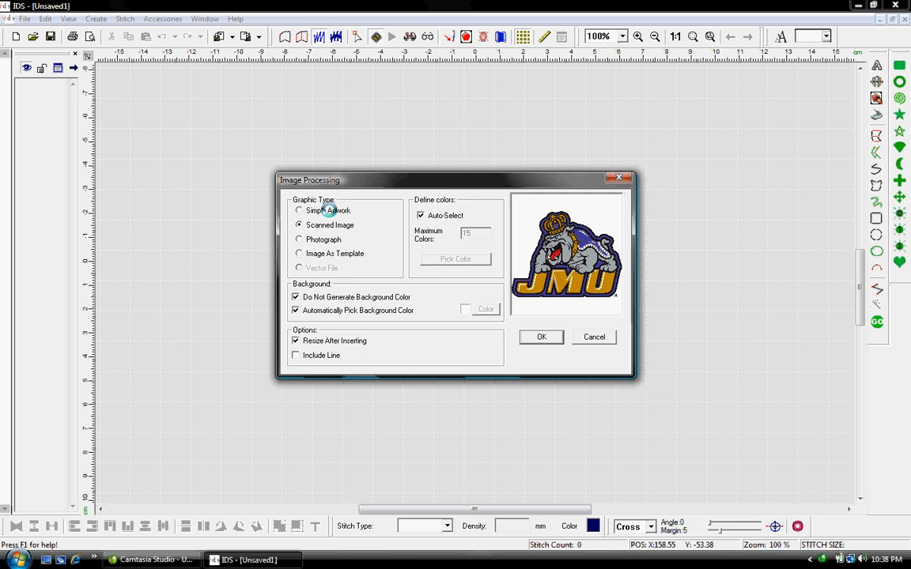
{"action": "left_click", "coordinate": [326, 211]}
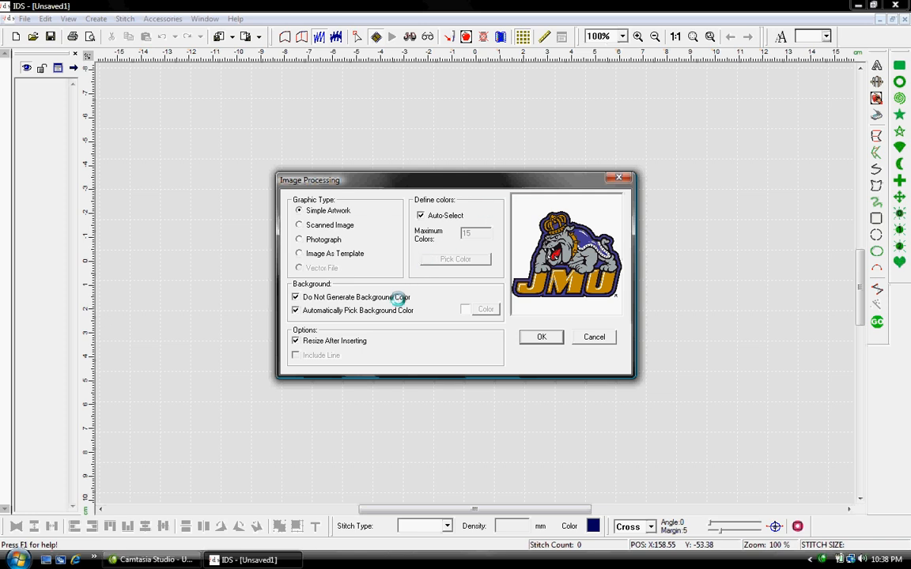
{"action": "left_click", "coordinate": [380, 296]}
{"action": "left_click", "coordinate": [533, 333]}
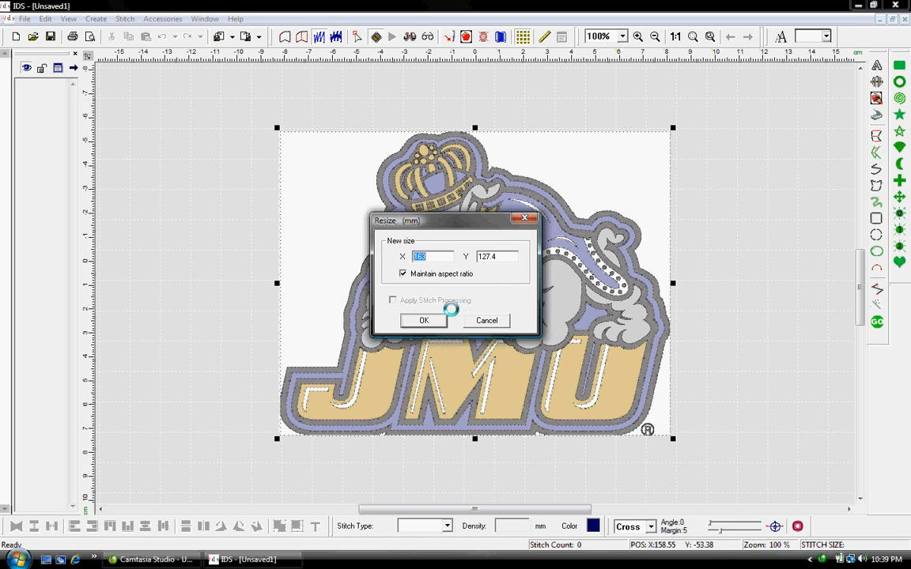
- Resize the inserted artwork to 200 mm wide with its aspect ratio maintained, and generate the stitches
{"action": "type", "text": "200"}
{"action": "key", "text": "Tab"}
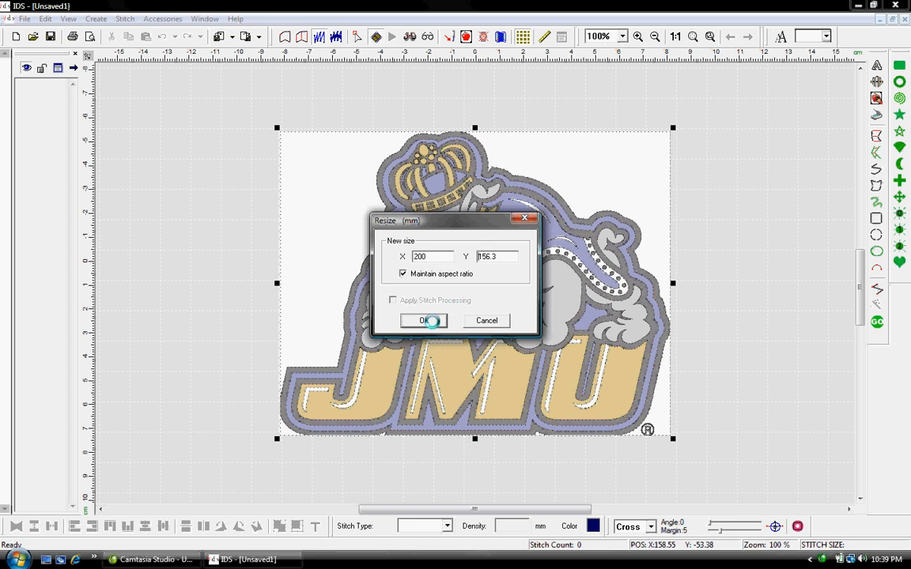
{"action": "left_click", "coordinate": [425, 320]}
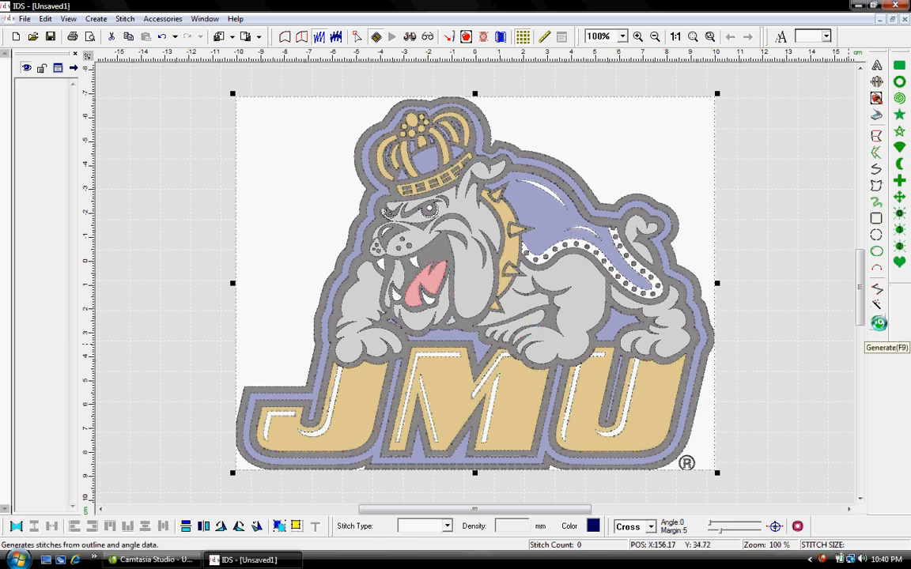
{"action": "left_click", "coordinate": [879, 322]}
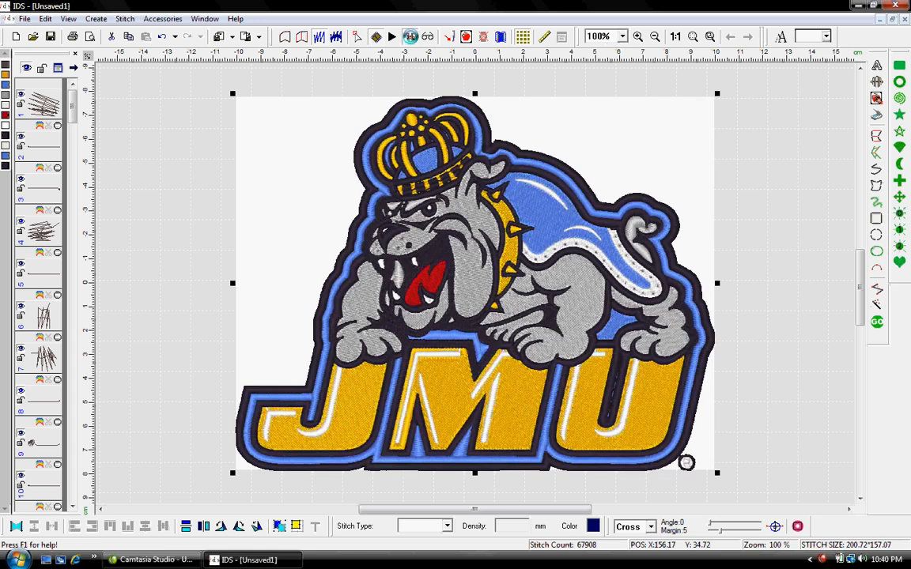
{"action": "left_click", "coordinate": [778, 425]}
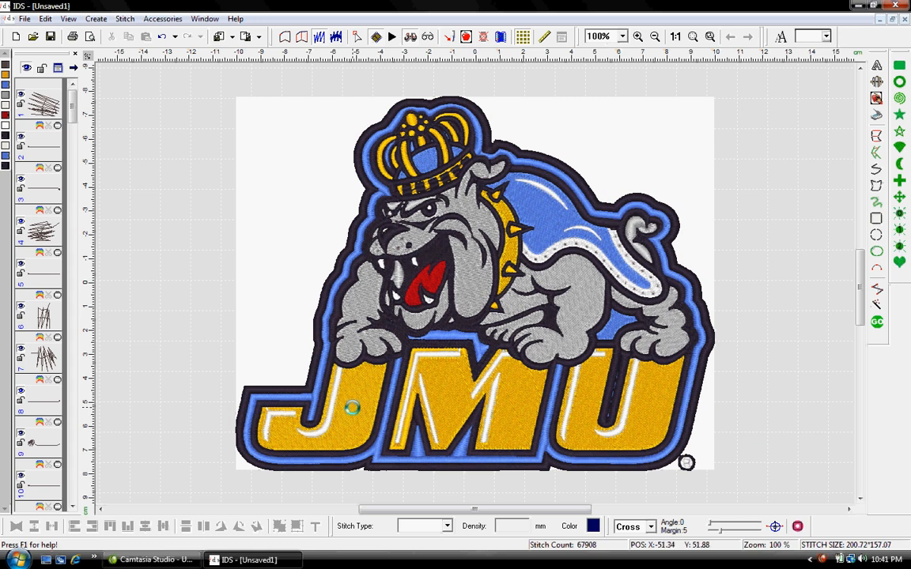
- Set the gold letter J's stitch type to Complex Fill with the jmu stitch pattern
{"action": "left_click", "coordinate": [352, 407]}
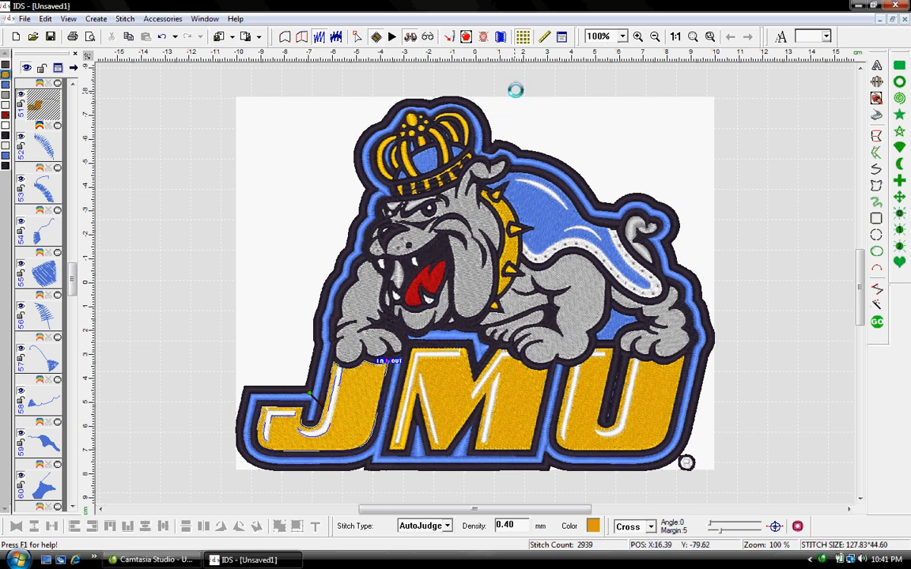
{"action": "left_click", "coordinate": [501, 37]}
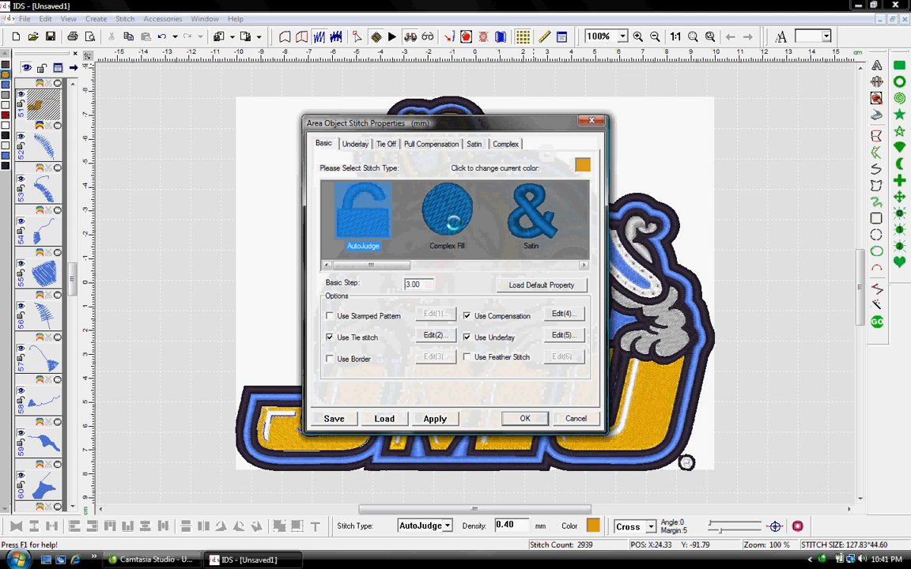
{"action": "left_click", "coordinate": [447, 212]}
{"action": "left_click_drag", "start_coordinate": [387, 265], "coordinate": [500, 265]}
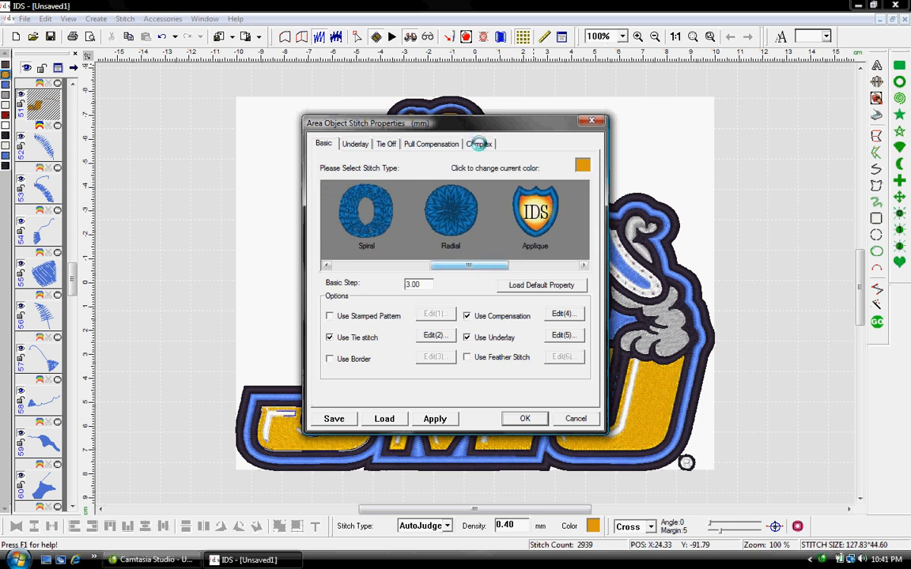
{"action": "left_click", "coordinate": [479, 144]}
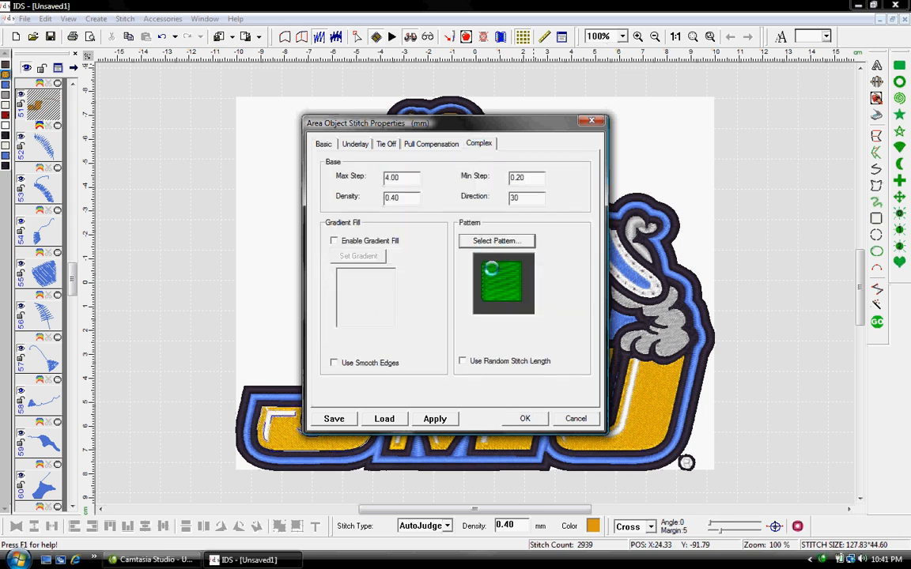
{"action": "left_click", "coordinate": [491, 270]}
{"action": "left_click", "coordinate": [477, 289]}
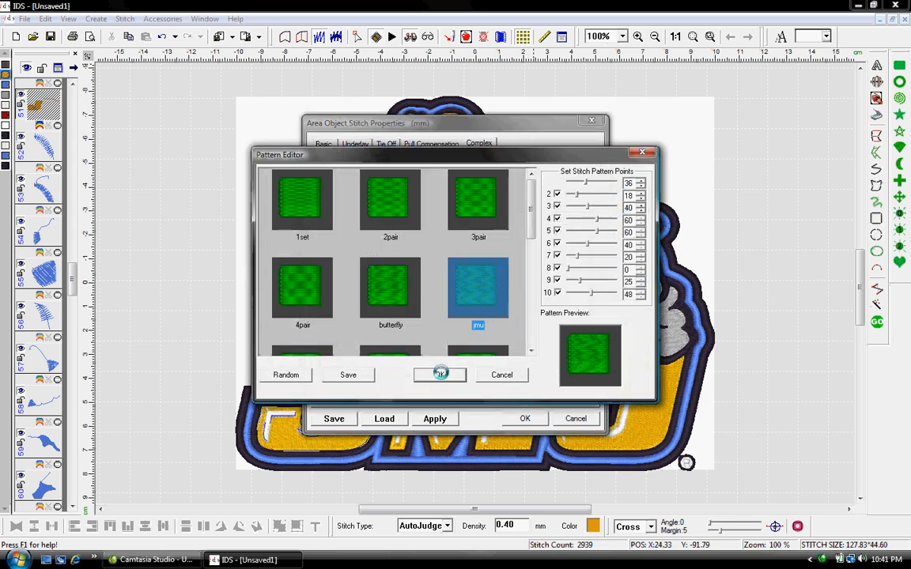
{"action": "left_click", "coordinate": [440, 373]}
{"action": "left_click", "coordinate": [522, 418]}
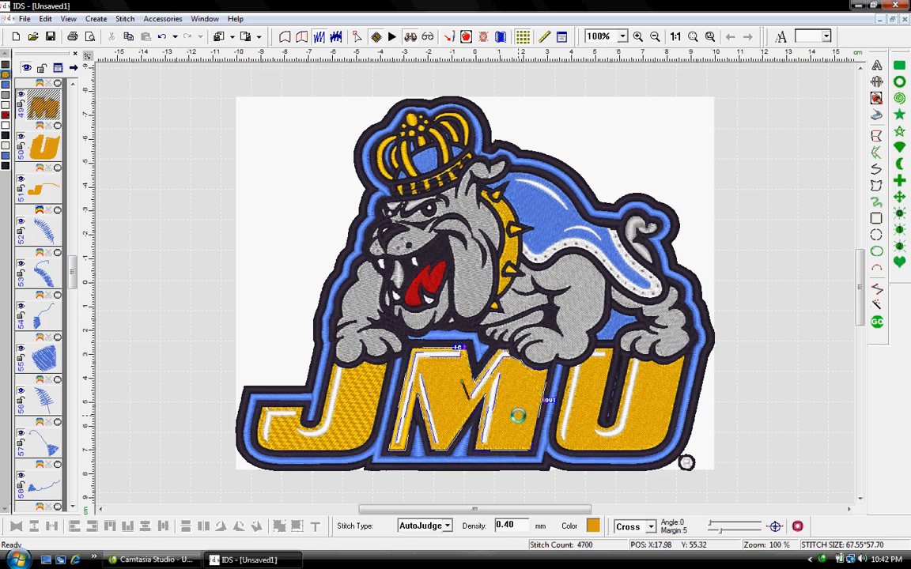
- Divide the outline of the letter M into three horizontal bands with two lines across it
{"action": "left_click", "coordinate": [281, 37]}
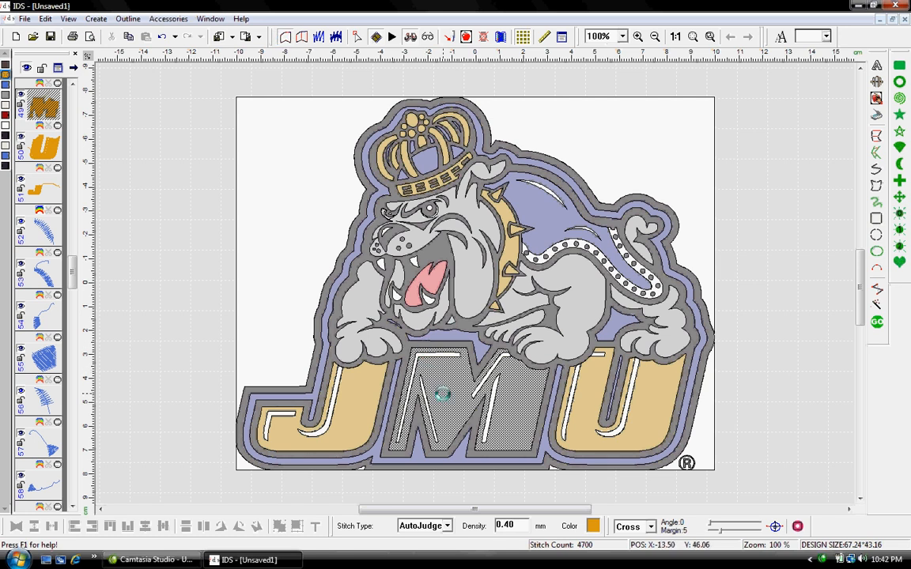
{"action": "right_click", "coordinate": [442, 393]}
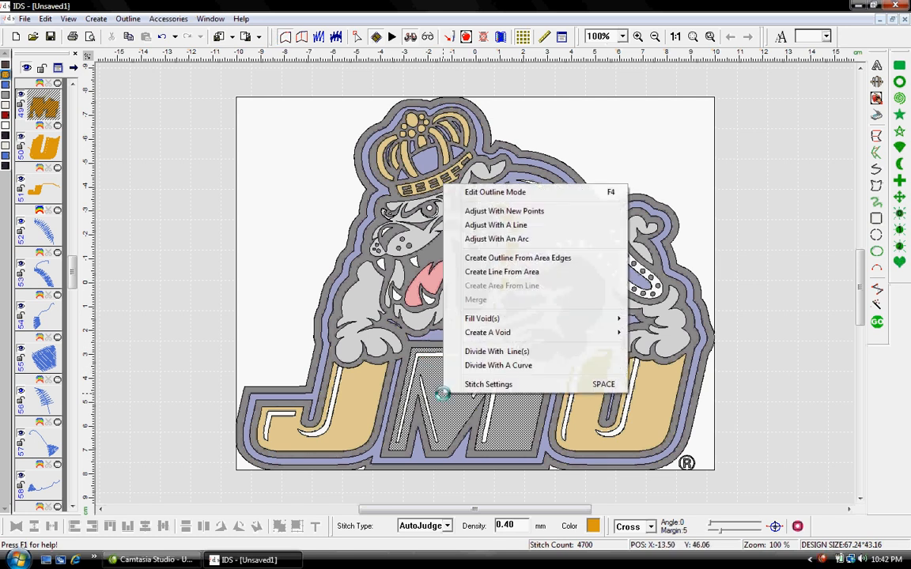
{"action": "left_click", "coordinate": [488, 352]}
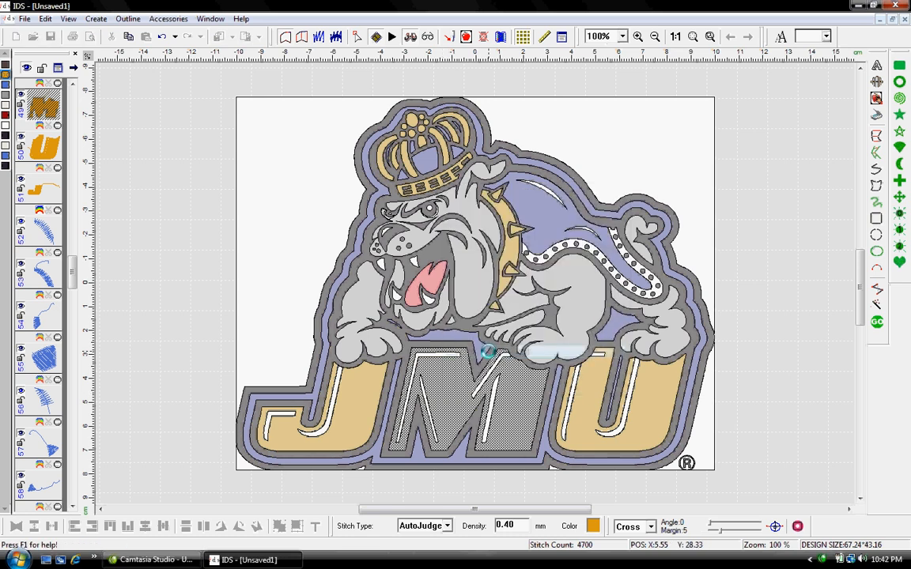
{"action": "left_click", "coordinate": [386, 380]}
{"action": "left_click", "coordinate": [550, 390]}
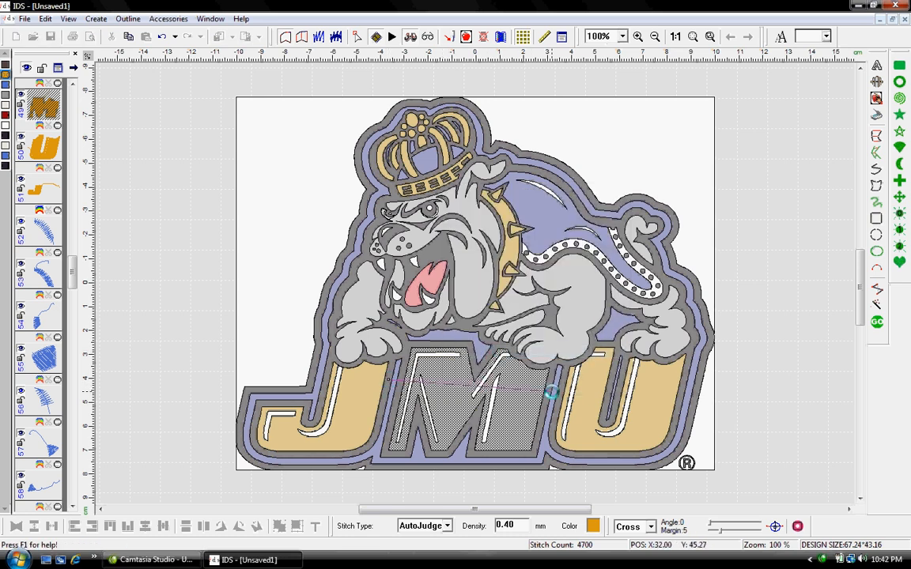
{"action": "left_click", "coordinate": [550, 419]}
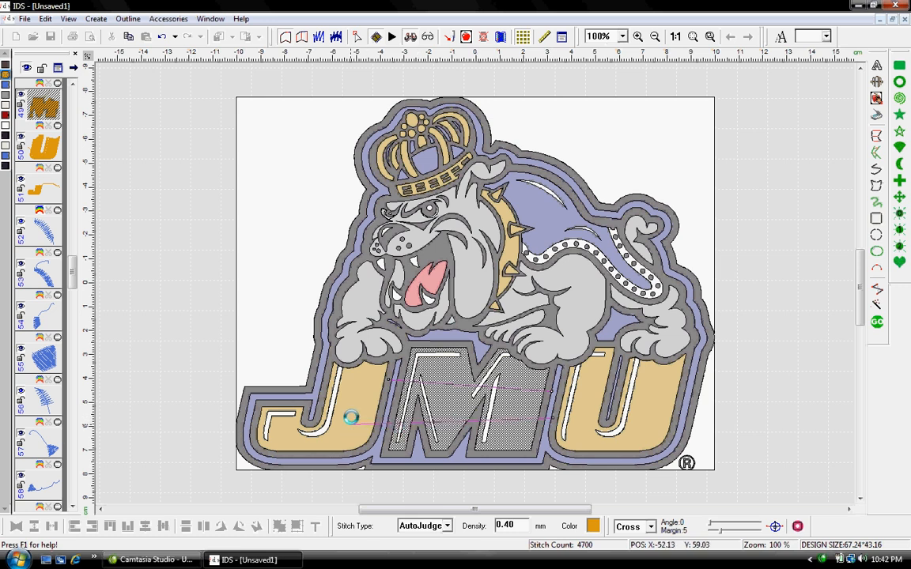
{"action": "left_click", "coordinate": [351, 417]}
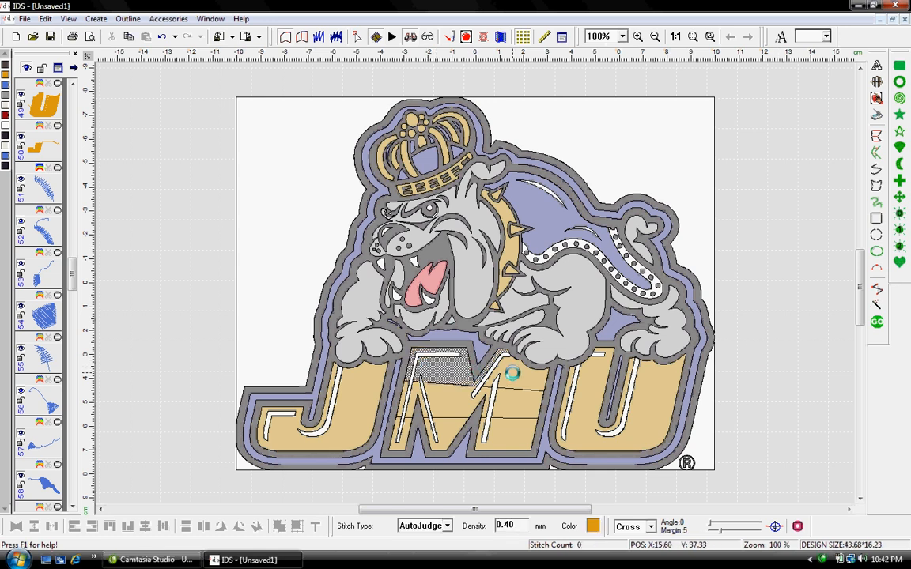
- Recolor the upper band of the letter M dark blue and regenerate the design's stitches
{"action": "left_click", "coordinate": [593, 525]}
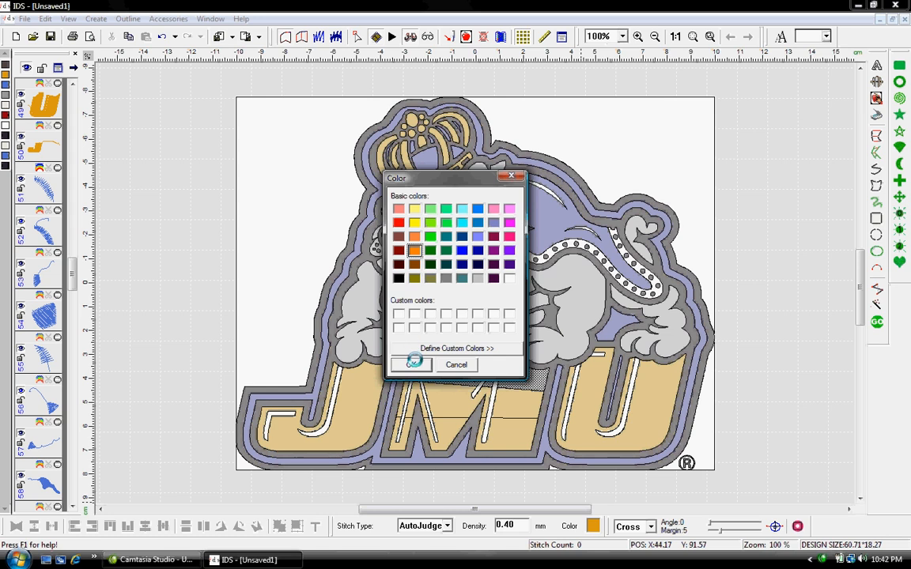
{"action": "left_click", "coordinate": [477, 250]}
{"action": "left_click", "coordinate": [411, 365]}
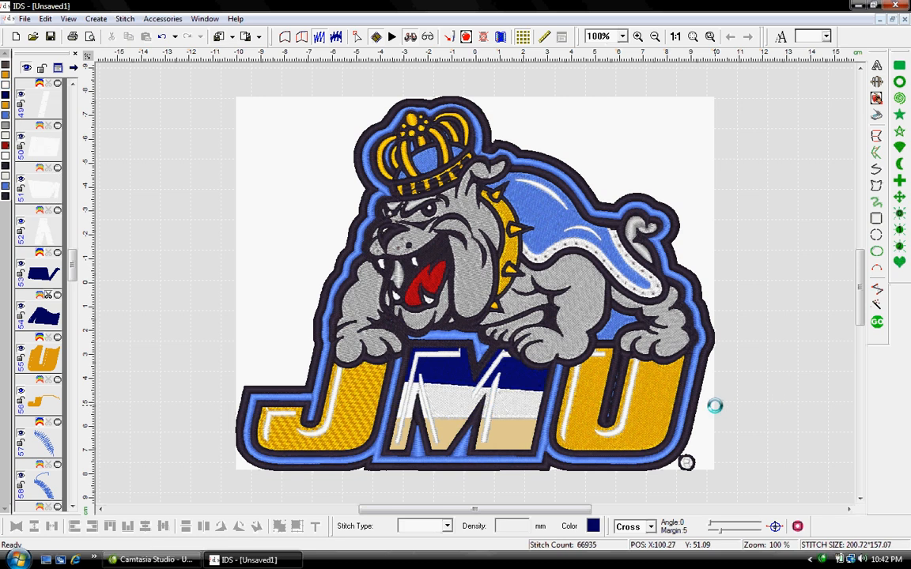
{"action": "left_click", "coordinate": [876, 322]}
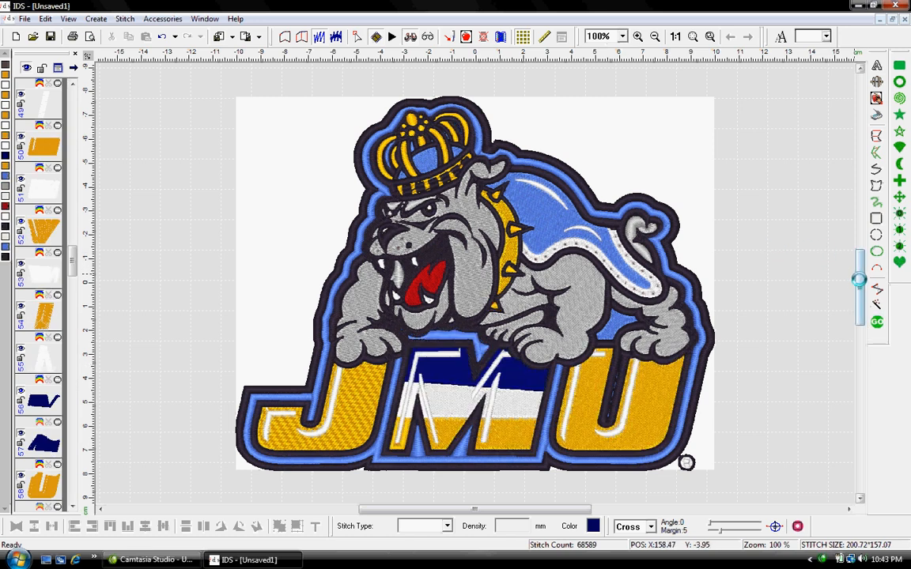
- Enter "James" as new lettering to insert and set its font to Arial Black
{"action": "left_click_drag", "start_coordinate": [859, 269], "coordinate": [856, 250]}
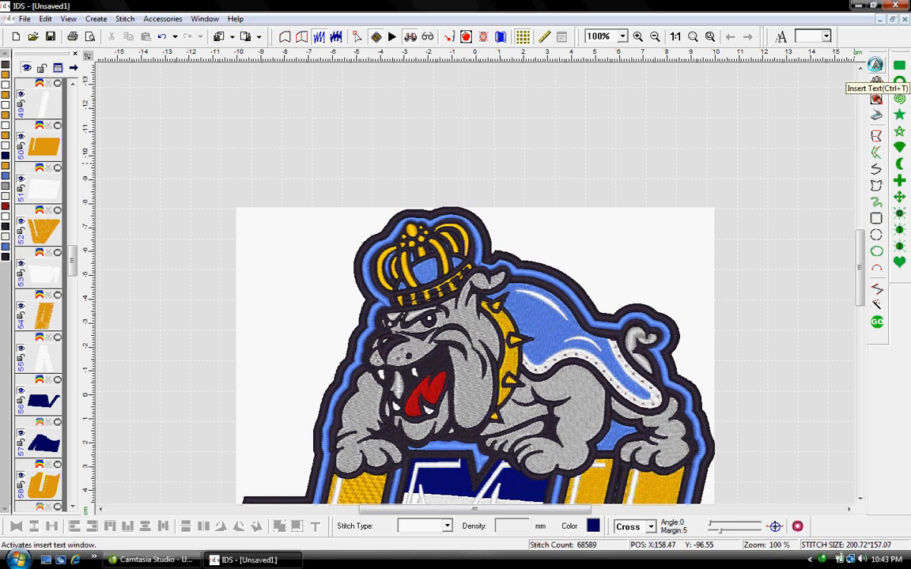
{"action": "left_click", "coordinate": [875, 66]}
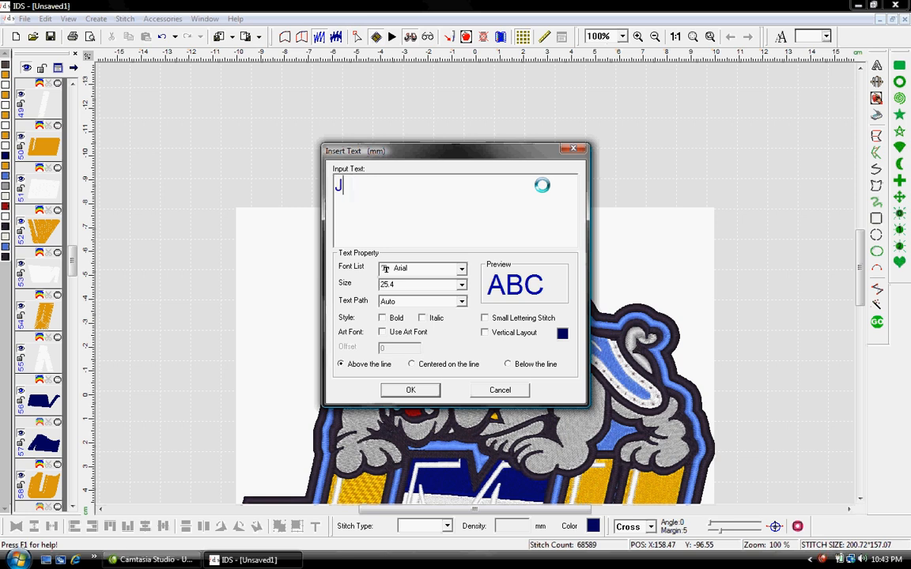
{"action": "type", "text": "ames"}
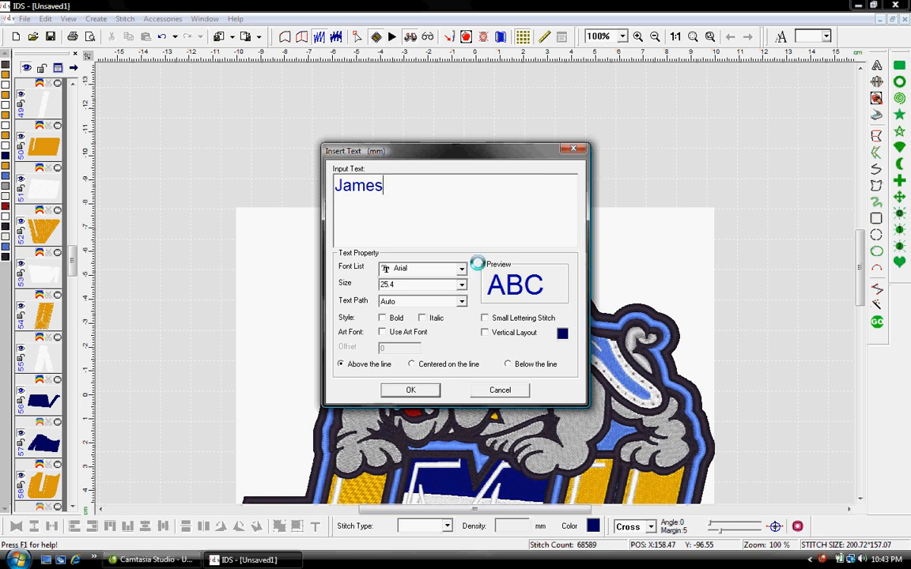
{"action": "left_click_drag", "start_coordinate": [392, 185], "coordinate": [332, 193]}
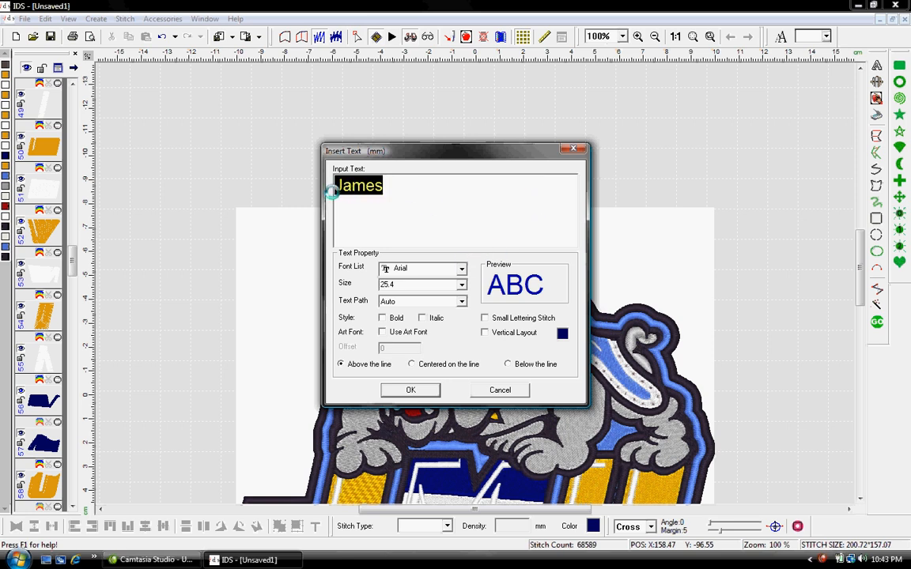
{"action": "left_click", "coordinate": [462, 269]}
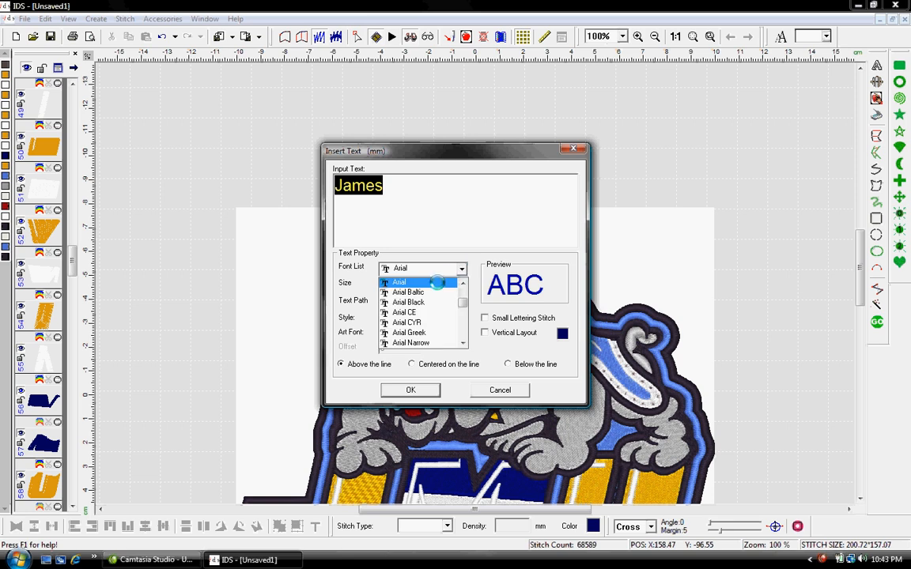
{"action": "left_click", "coordinate": [433, 290]}
{"action": "left_click", "coordinate": [462, 269]}
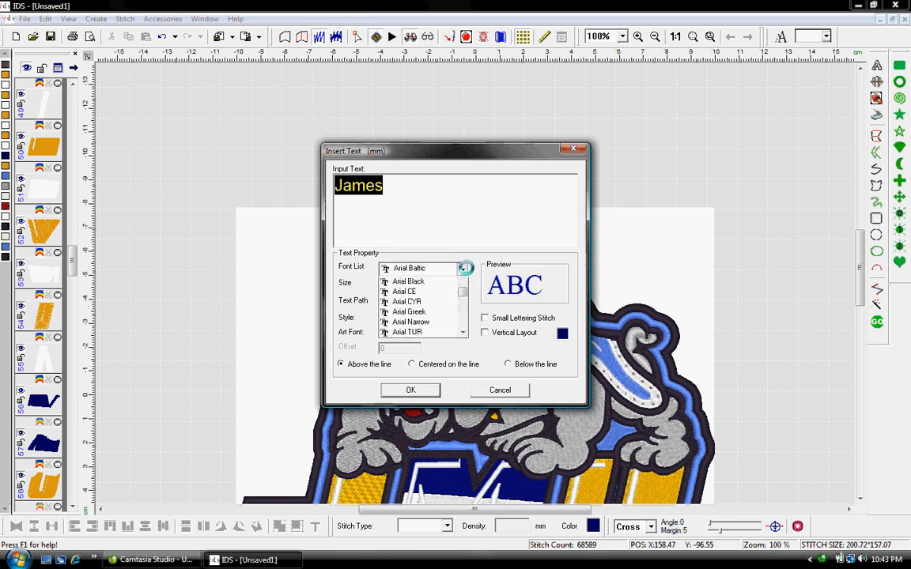
{"action": "left_click", "coordinate": [449, 289]}
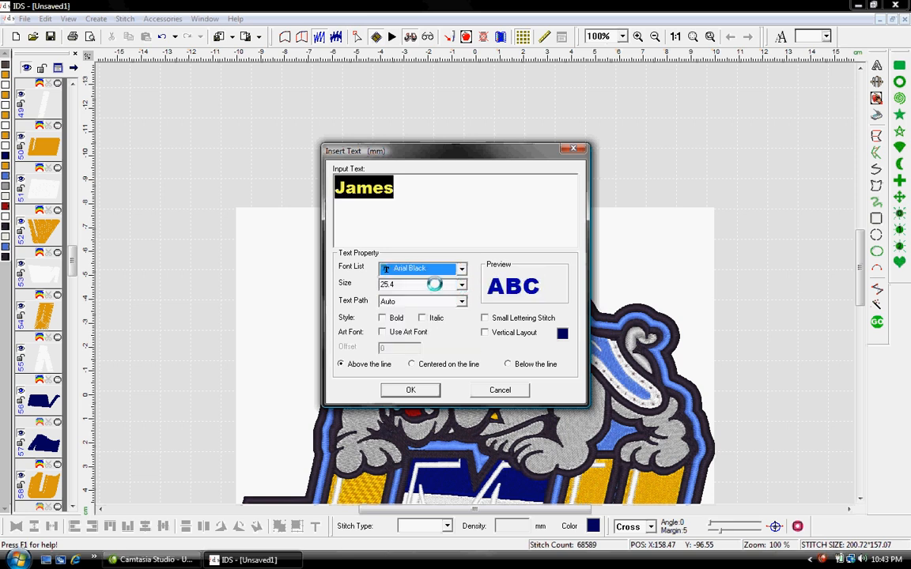
- Insert the lettering along a Line text path and move it above the bulldog's crown
{"action": "left_click", "coordinate": [433, 286]}
{"action": "left_click", "coordinate": [461, 301]}
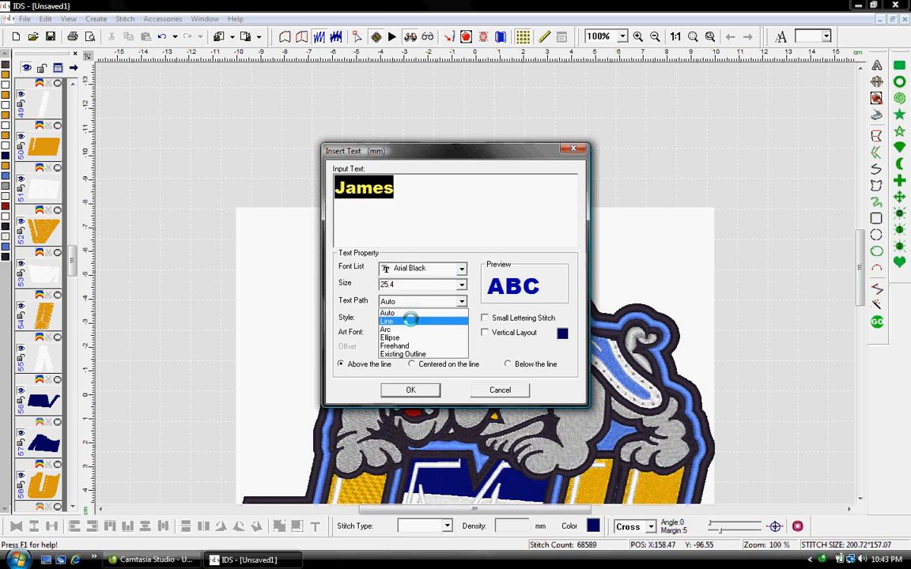
{"action": "left_click", "coordinate": [407, 316]}
{"action": "left_click", "coordinate": [411, 389]}
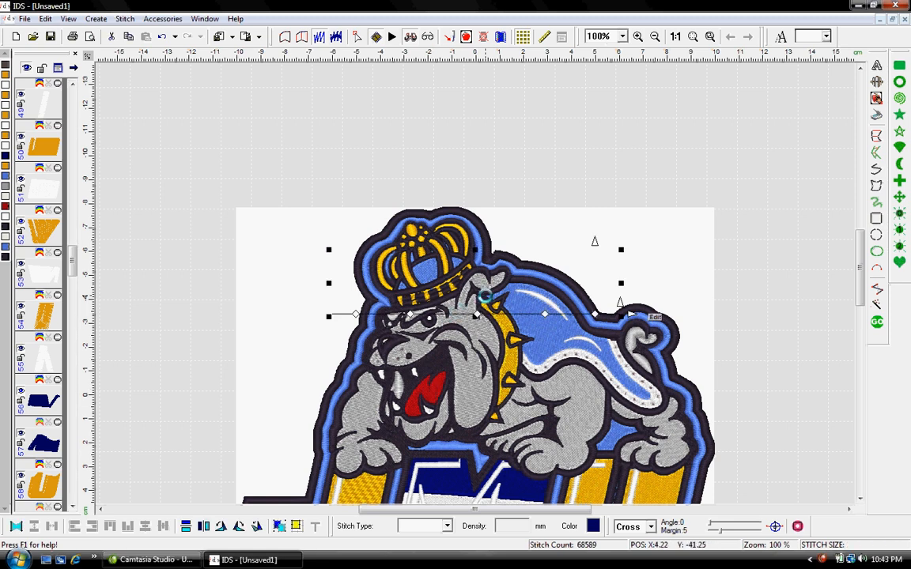
{"action": "left_click_drag", "start_coordinate": [485, 296], "coordinate": [483, 162]}
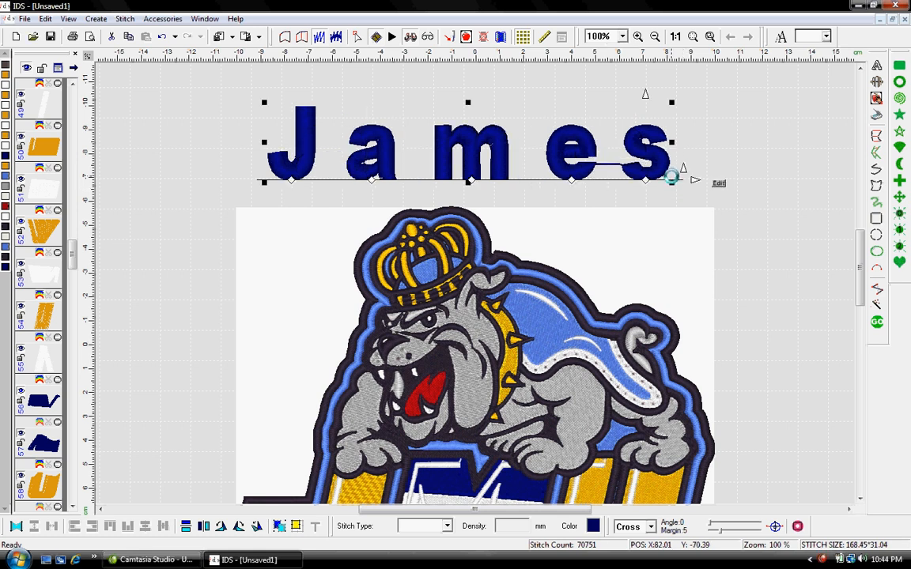
{"action": "mouse_move", "coordinate": [684, 172]}
{"action": "left_mouse_down"}
{"action": "mouse_move", "coordinate": [657, 314]}
{"action": "mouse_move", "coordinate": [553, 372]}
{"action": "mouse_move", "coordinate": [327, 350]}
{"action": "mouse_move", "coordinate": [299, 332]}
{"action": "mouse_move", "coordinate": [269, 270]}
{"action": "mouse_move", "coordinate": [270, 148]}
{"action": "mouse_move", "coordinate": [321, 126]}
{"action": "mouse_move", "coordinate": [297, 53]}
{"action": "mouse_move", "coordinate": [604, 154]}
{"action": "mouse_move", "coordinate": [583, 180]}
{"action": "mouse_move", "coordinate": [694, 181]}
{"action": "left_mouse_up"}
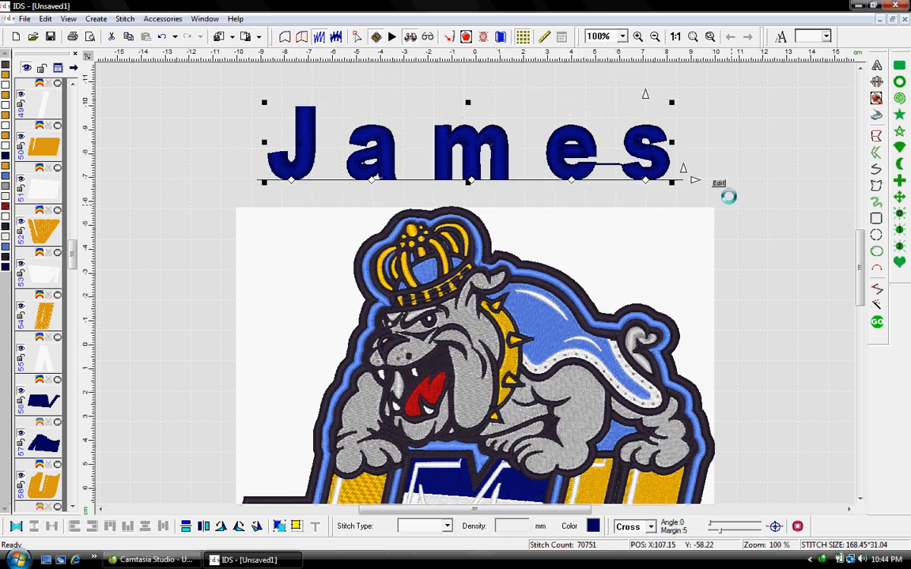
- Change the "James" lettering's text path to Arc and set its alignment to centered on the line
{"action": "left_click", "coordinate": [719, 183]}
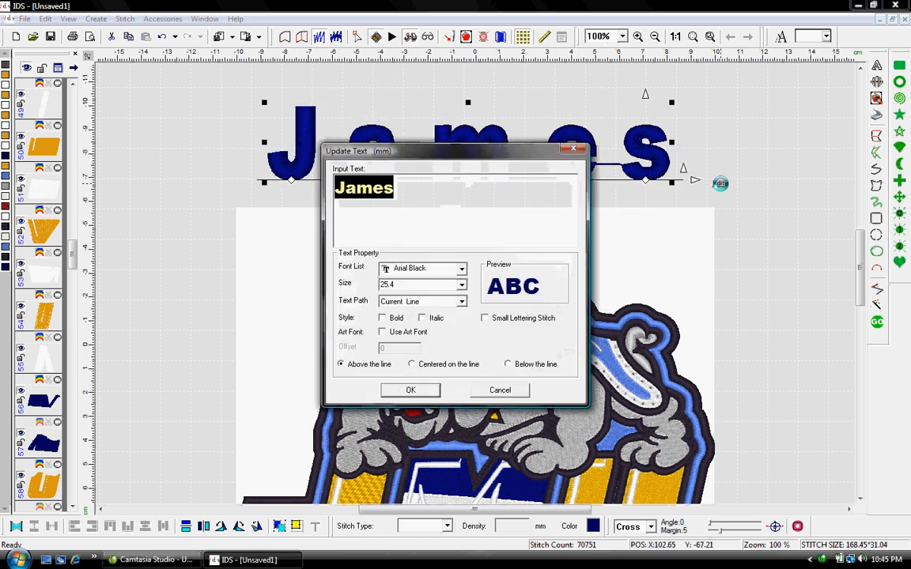
{"action": "left_click", "coordinate": [462, 301]}
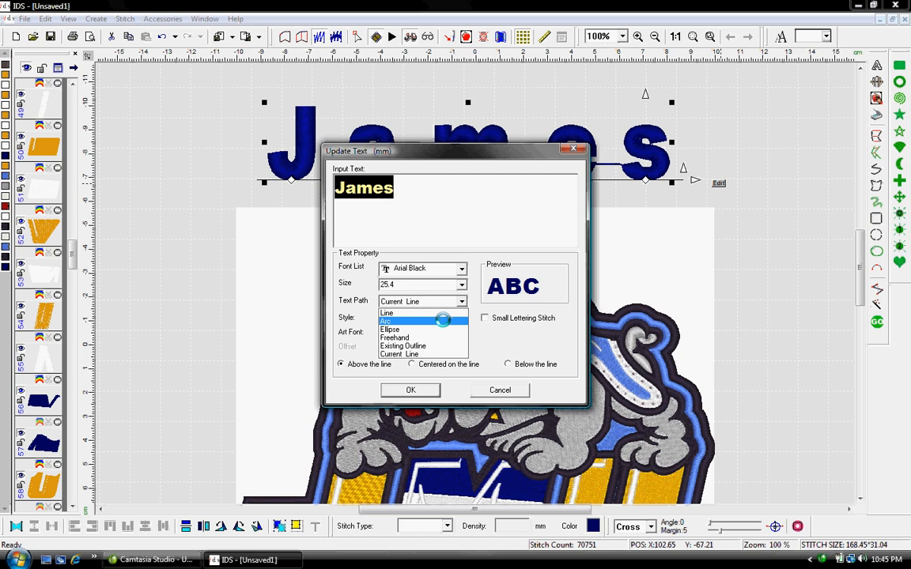
{"action": "left_click", "coordinate": [442, 319]}
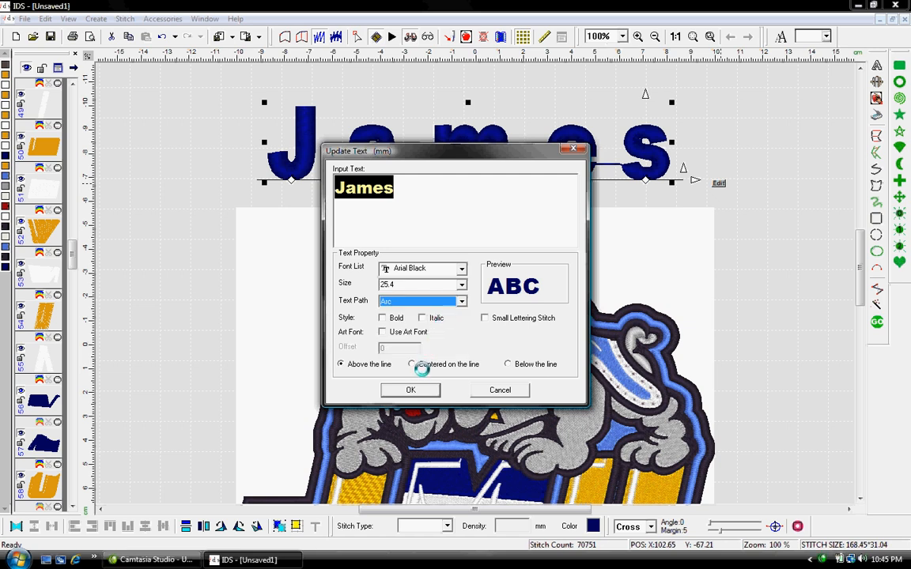
{"action": "left_click", "coordinate": [423, 364]}
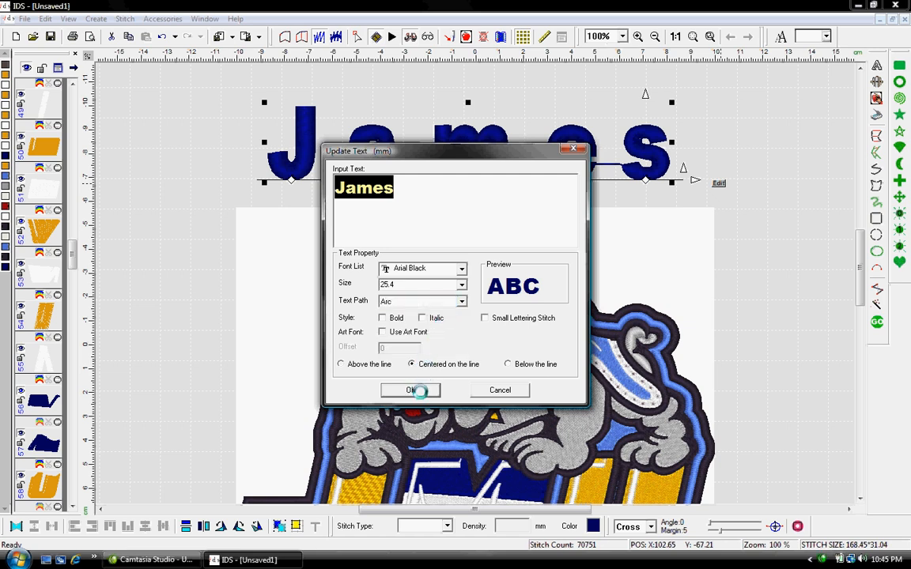
{"action": "left_click", "coordinate": [413, 390]}
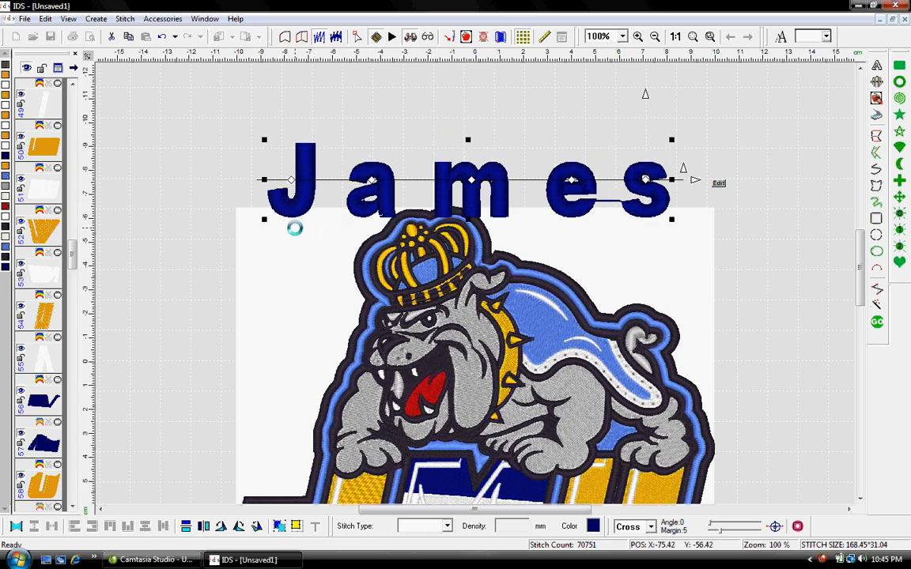
- Draw an upward-curving arc about 153 mm wide over the bulldog's crown as the lettering path, and deselect the lettering
{"action": "left_click_drag", "start_coordinate": [294, 229], "coordinate": [659, 228]}
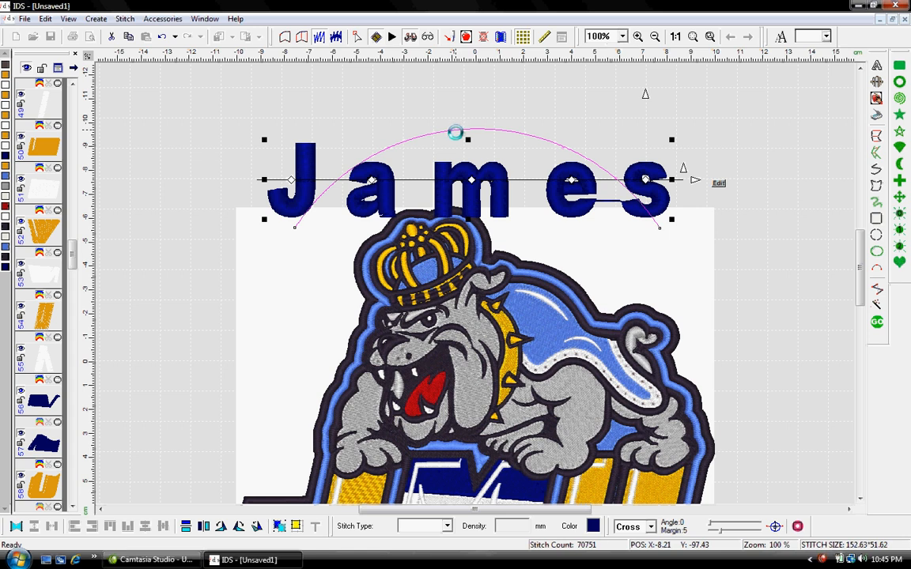
{"action": "left_click", "coordinate": [455, 132]}
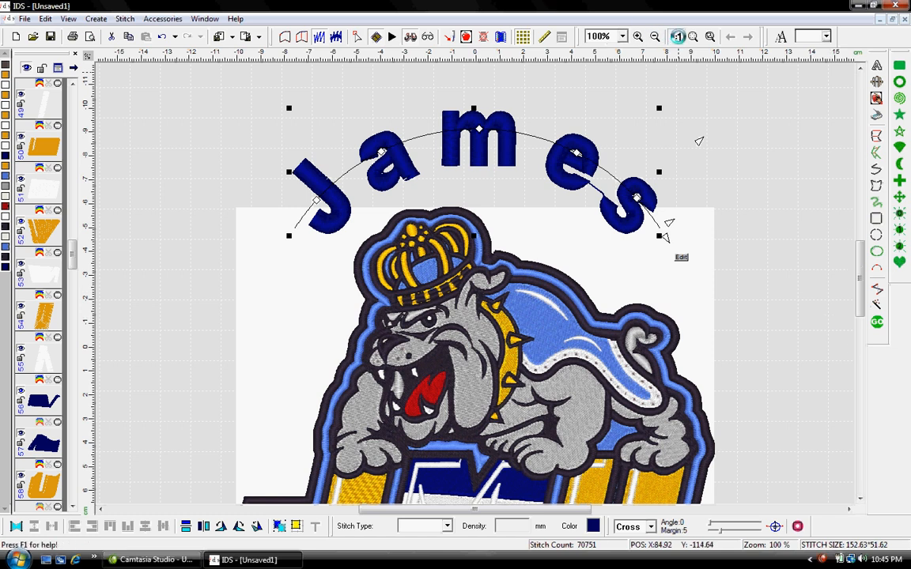
{"action": "left_click", "coordinate": [675, 36]}
{"action": "key", "text": "Escape"}
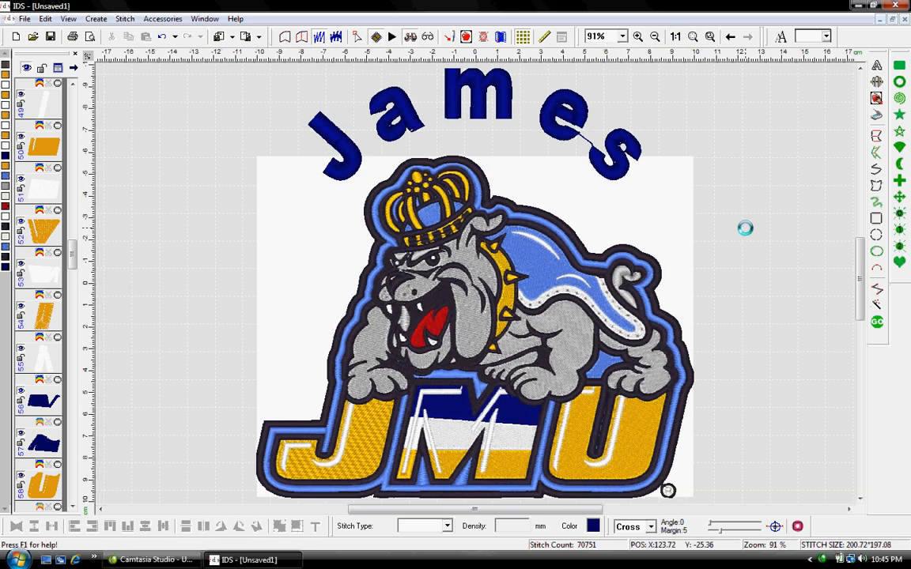